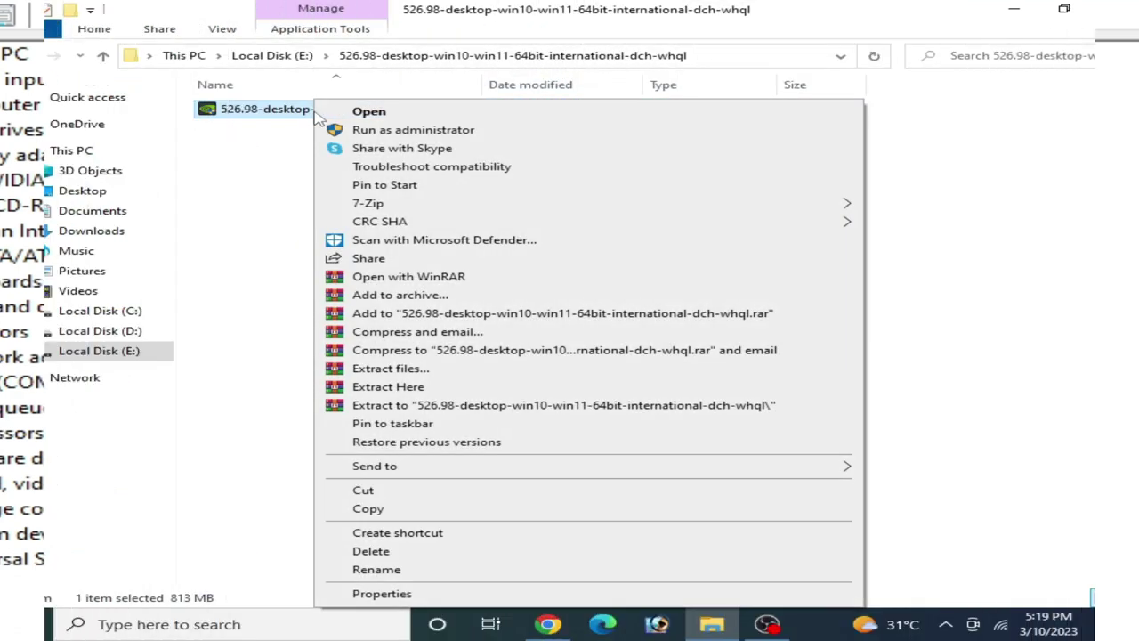
Launch the NVIDIA 526.98 installer, accept the license and choose Custom (Advanced), with clean installation off.
left_click(346, 113)
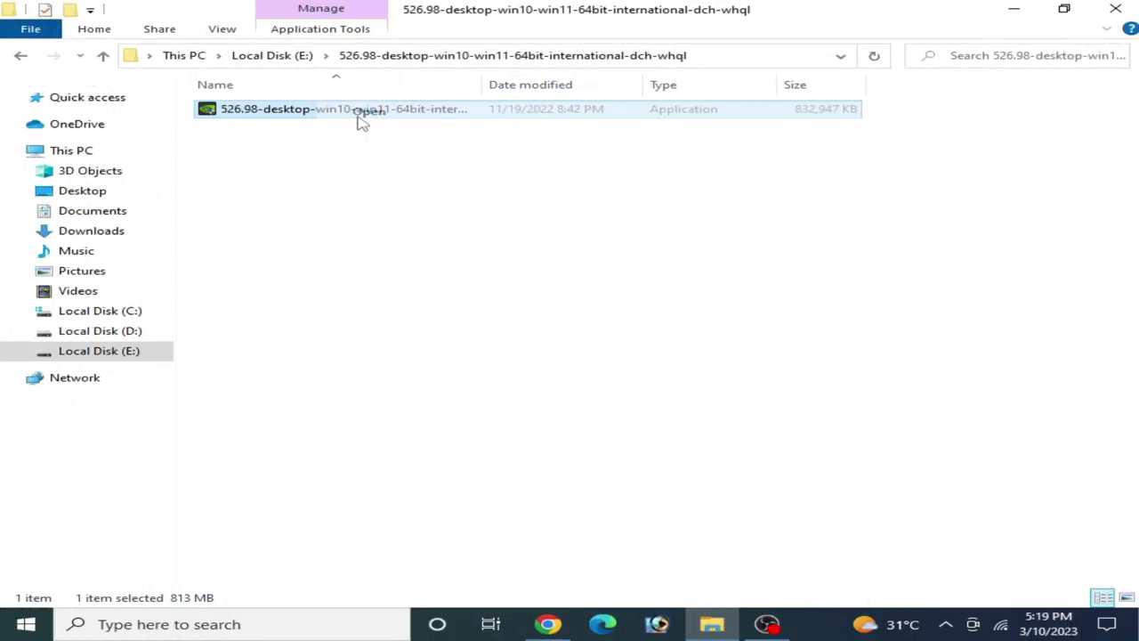
left_click(494, 350)
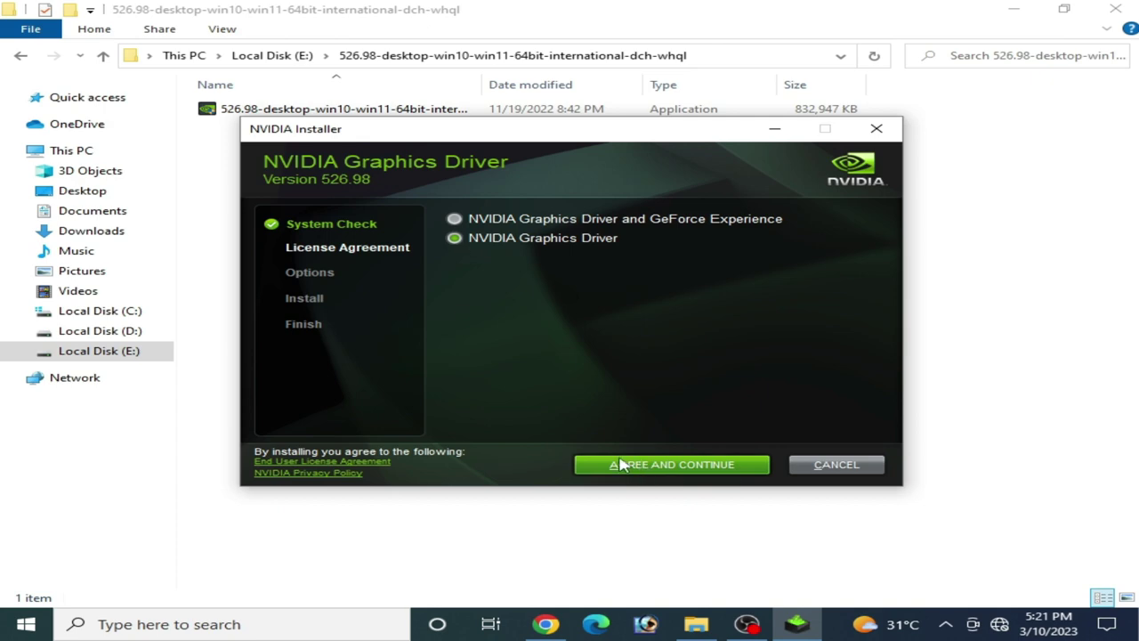
left_click(621, 464)
left_click(500, 344)
left_click(720, 465)
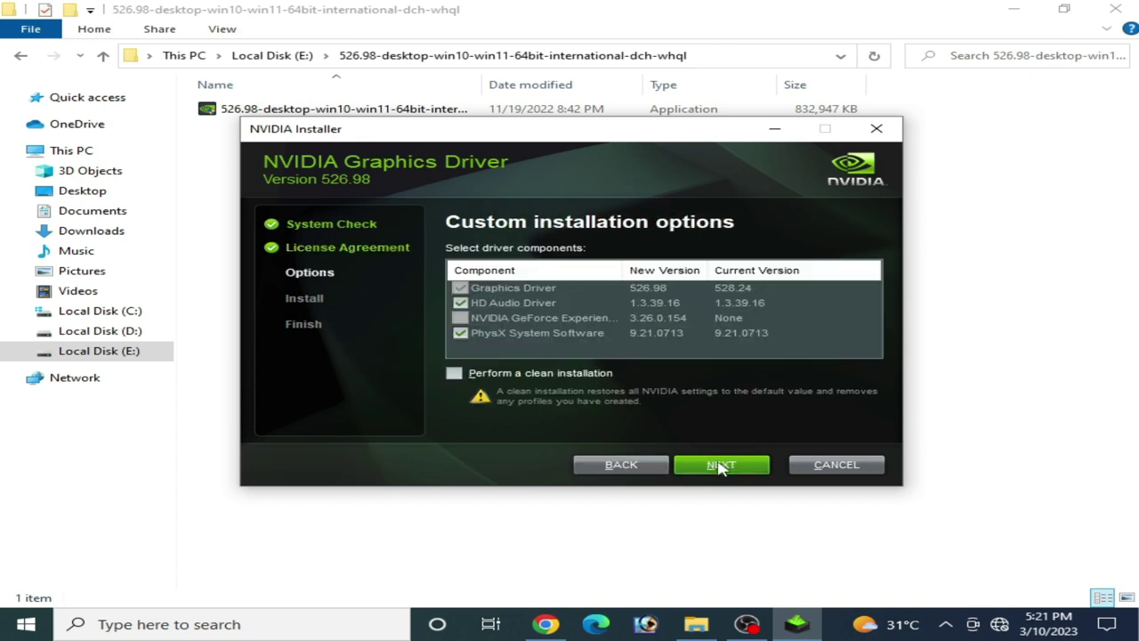
left_click(454, 373)
Open Device Manager by searching 'de' from the taskbar.
left_click(222, 624)
type("de")
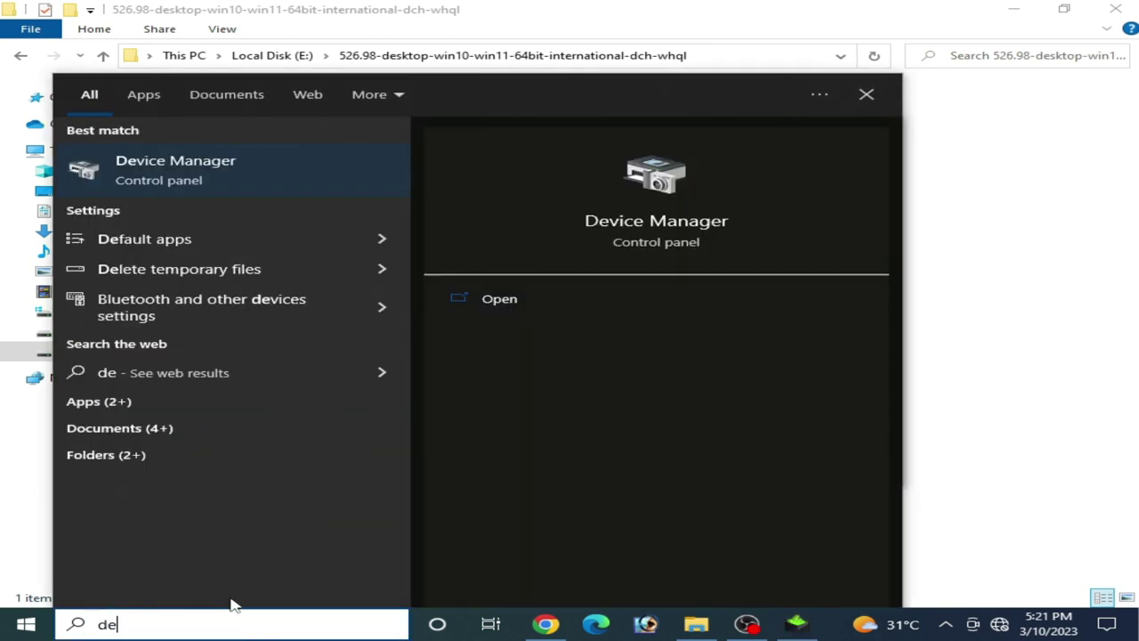
left_click(216, 174)
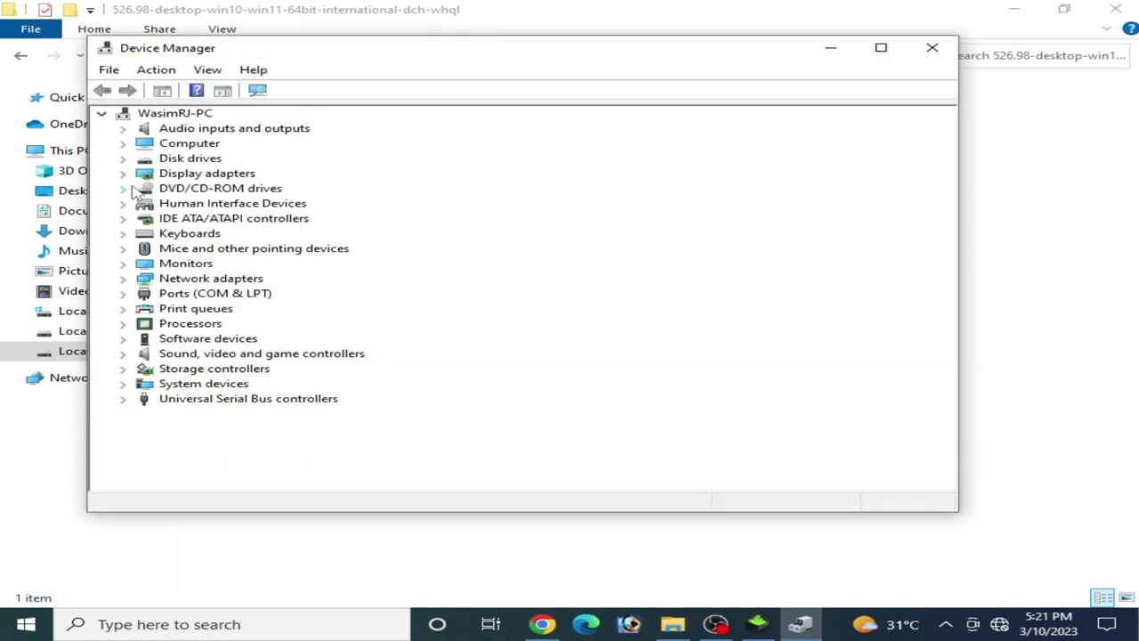
Check the GTX 750's Driver tab, showing version 31.0.15.2824 dated 1/15/2023, then close it.
left_click(123, 173)
left_click(192, 189)
right_click(194, 190)
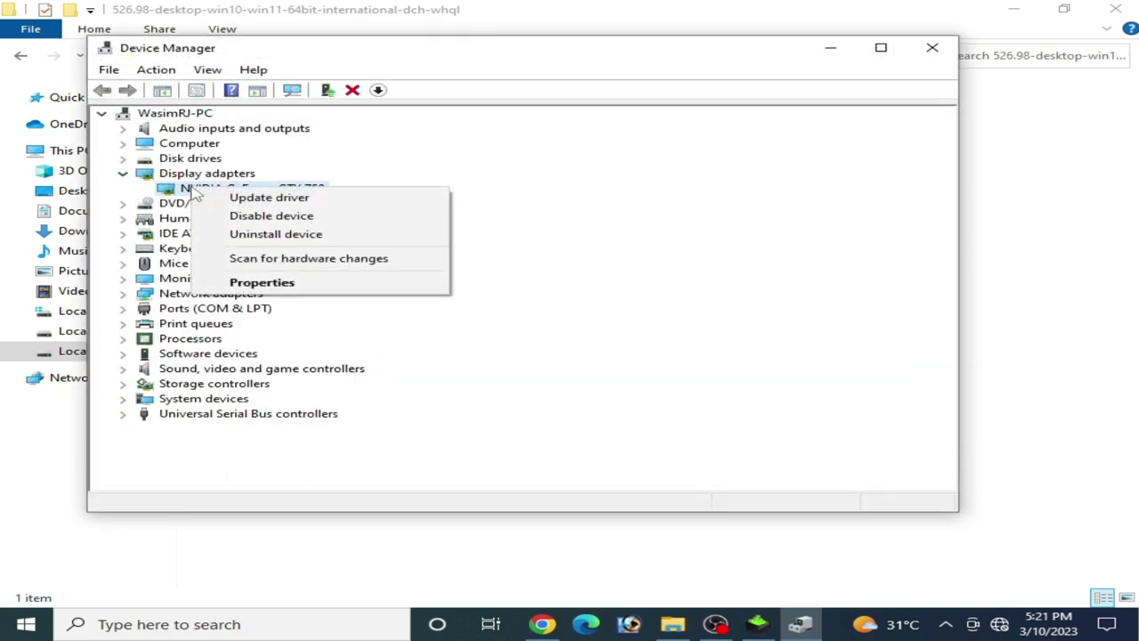
left_click(261, 283)
left_click(396, 125)
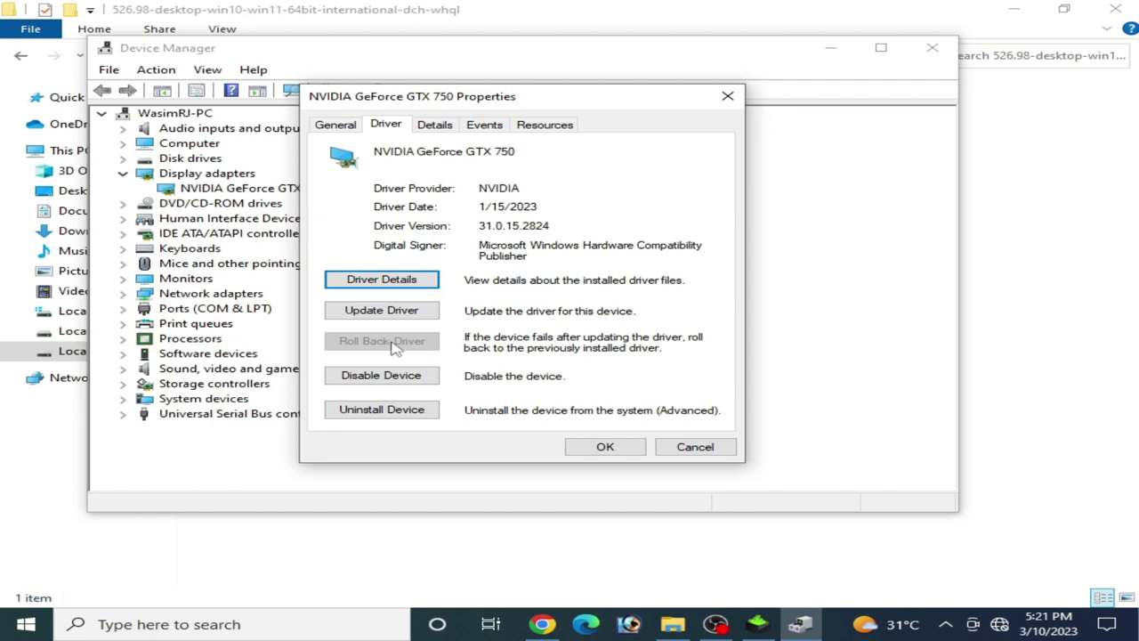
left_click(628, 447)
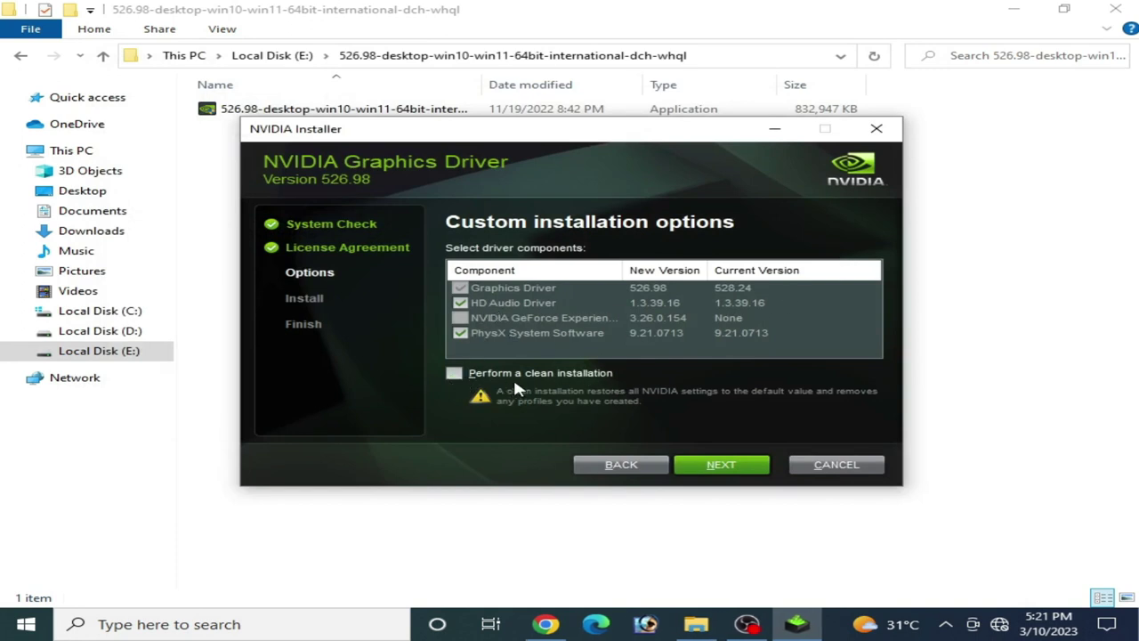
Start installing the selected 526.98 driver components and bring up Windows search.
left_click(721, 466)
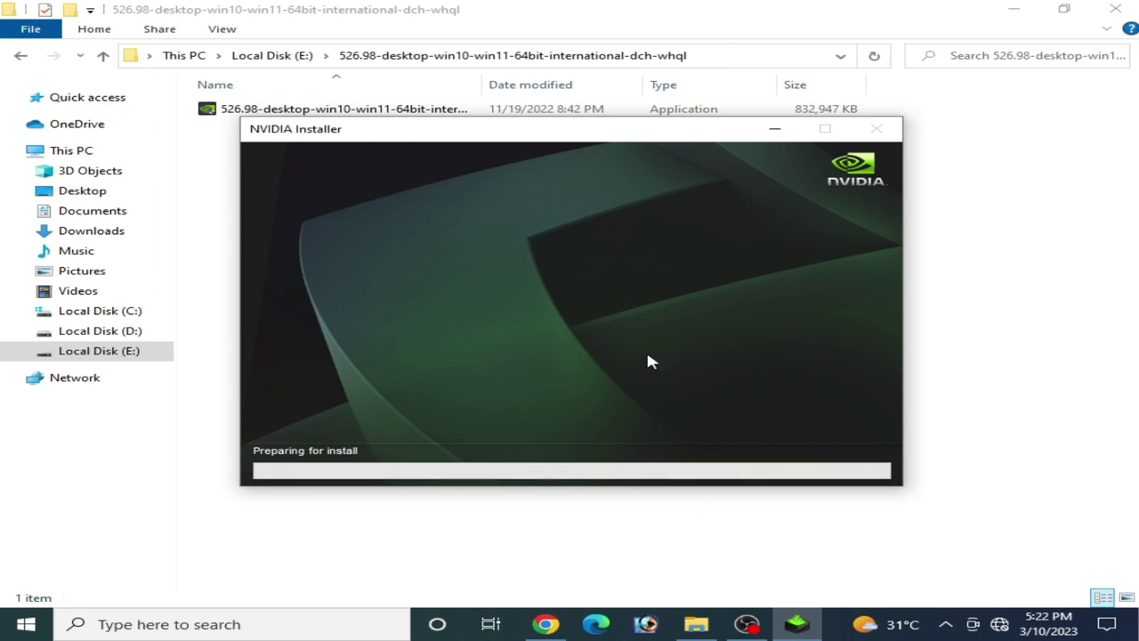
left_click(183, 624)
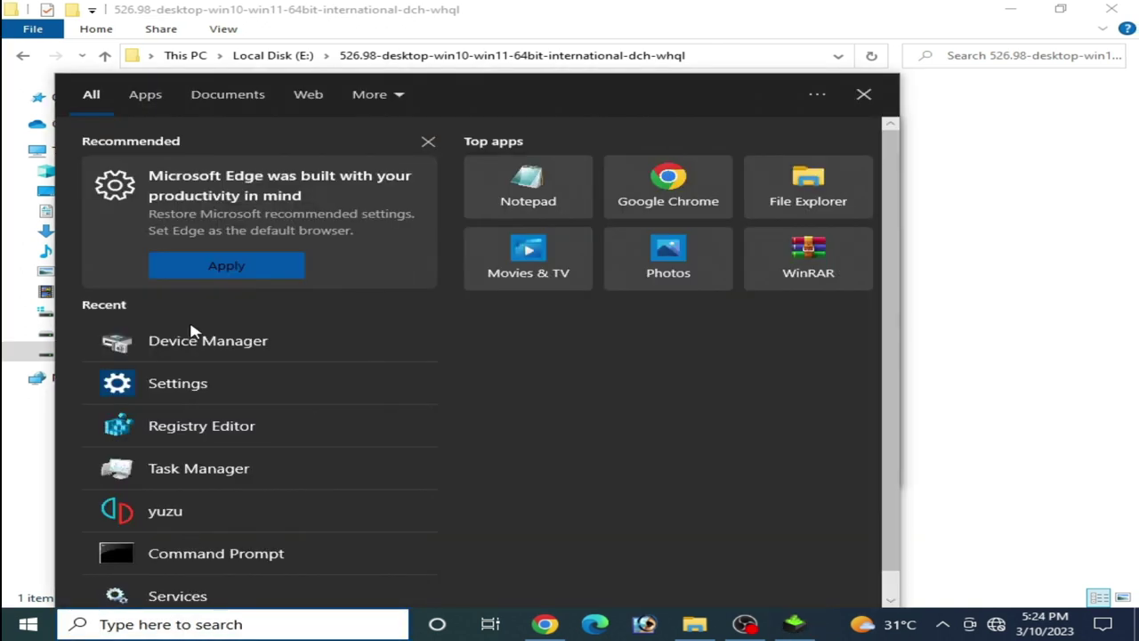
Review the GTX 750's list of compatible drivers without installing, then cancel and close Device Manager.
left_click(223, 347)
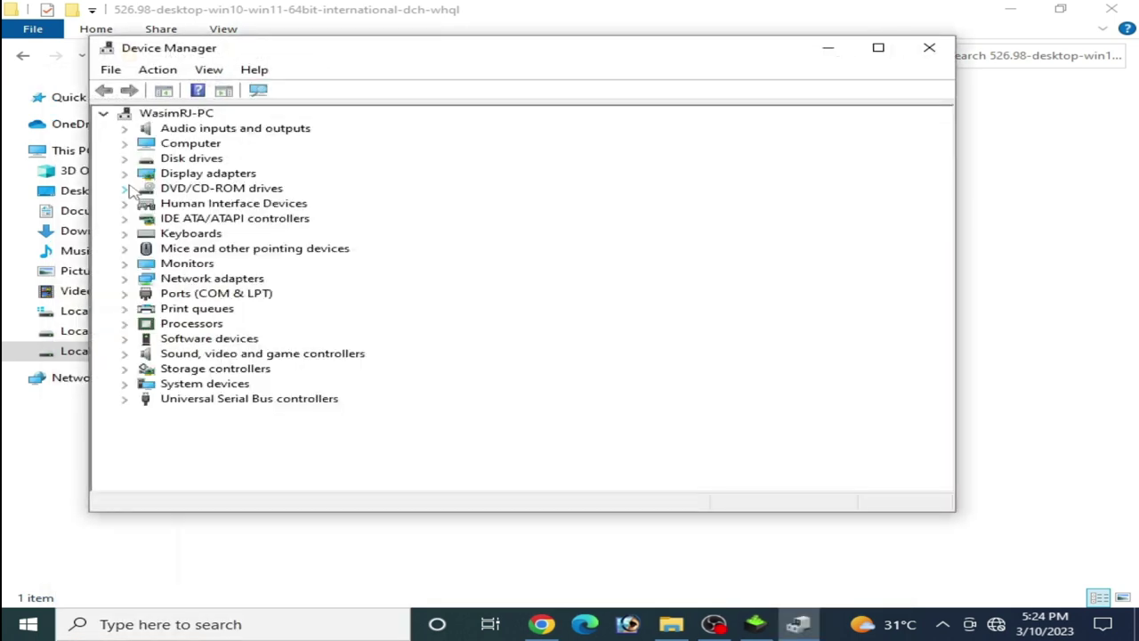
left_click(124, 174)
left_click(174, 190)
right_click(175, 195)
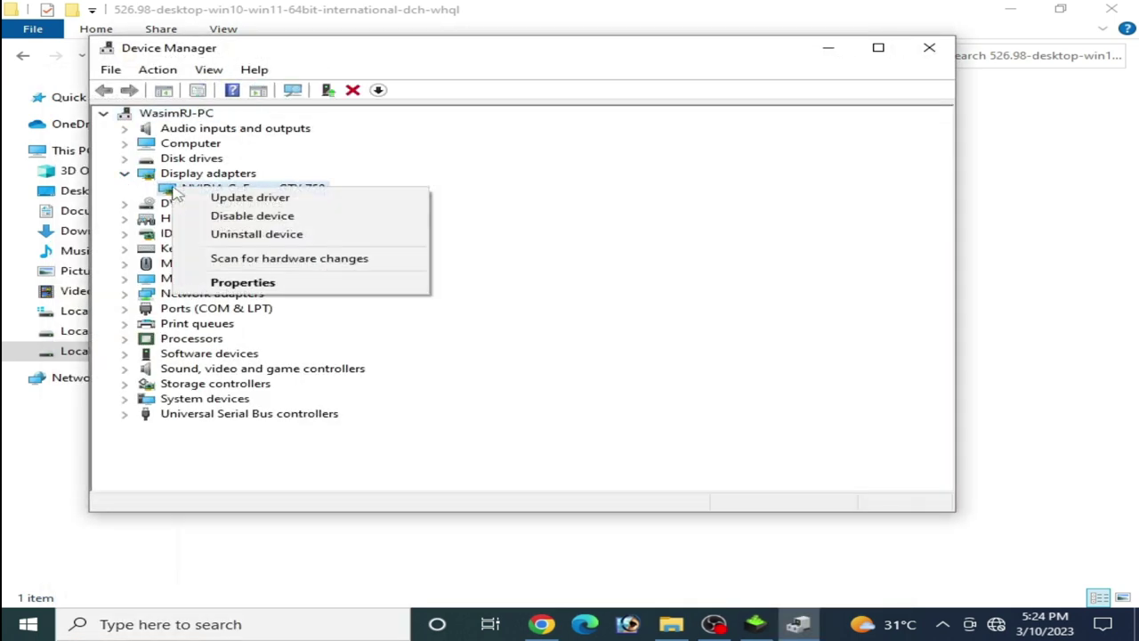
left_click(255, 199)
left_click(347, 334)
left_click(342, 361)
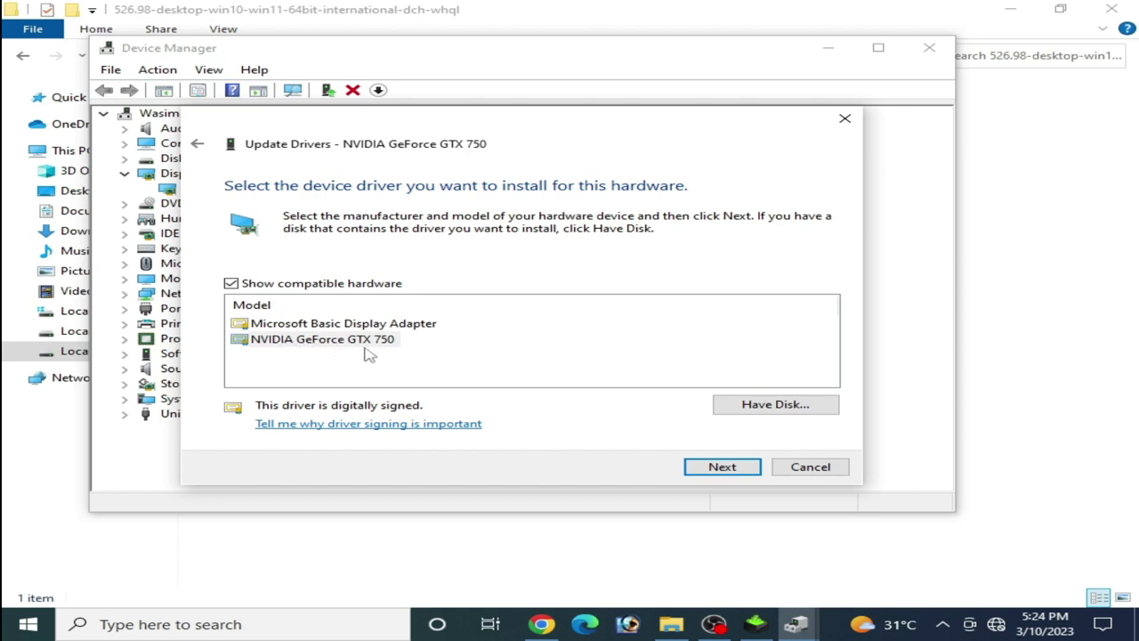
left_click(811, 469)
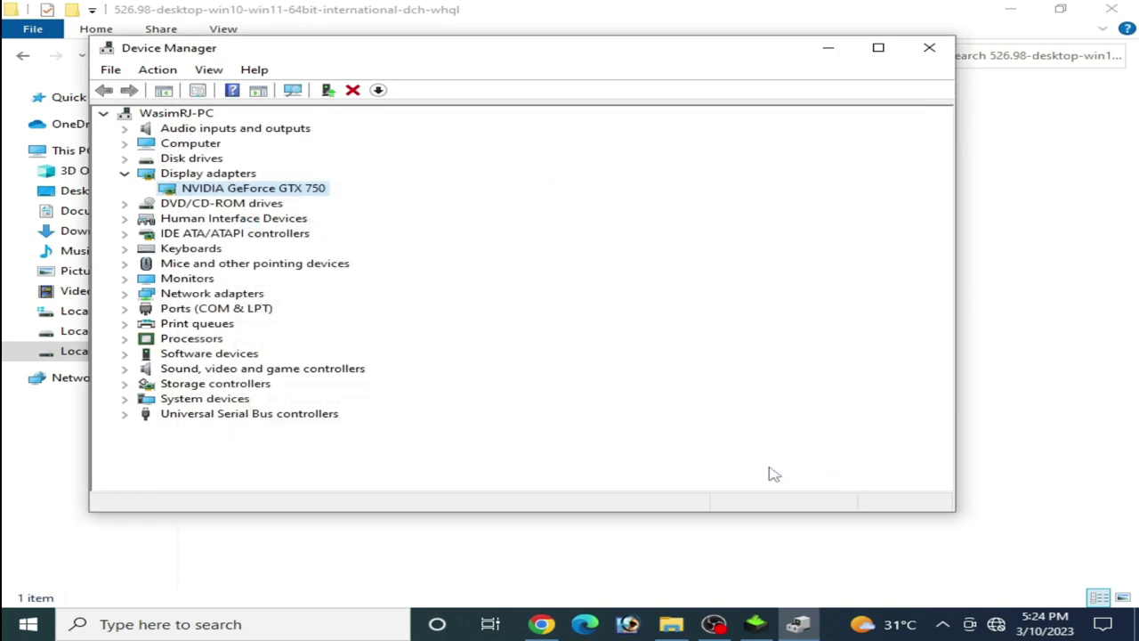
left_click(929, 47)
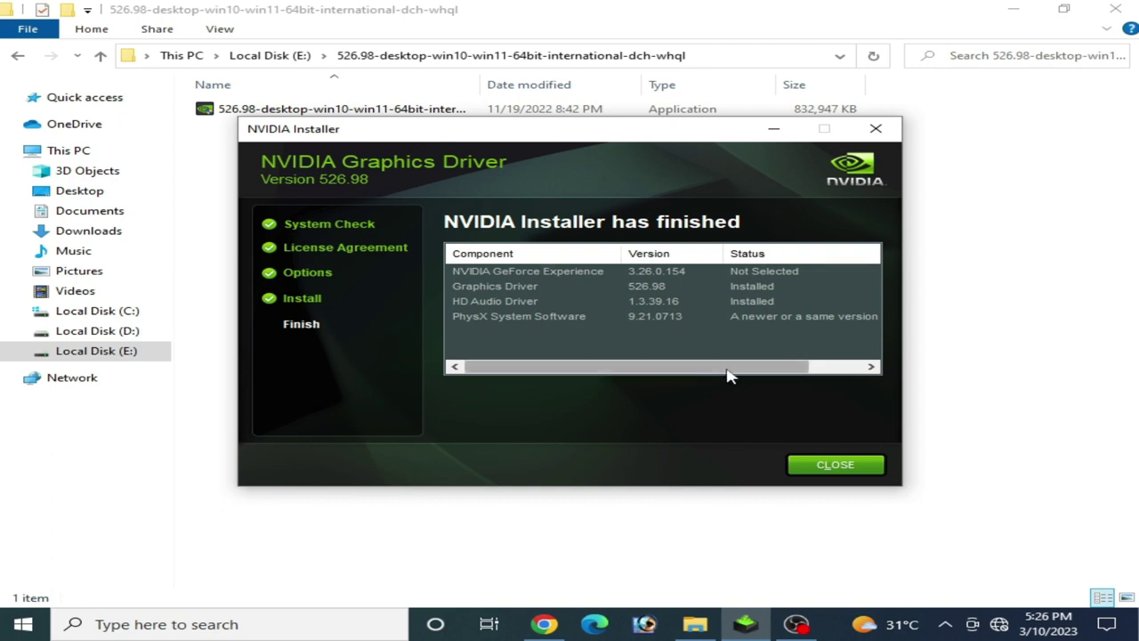
Reopen Device Manager and confirm the GTX 750 driver is 31.0.15.2698, dated 11/13/2022.
left_click(190, 623)
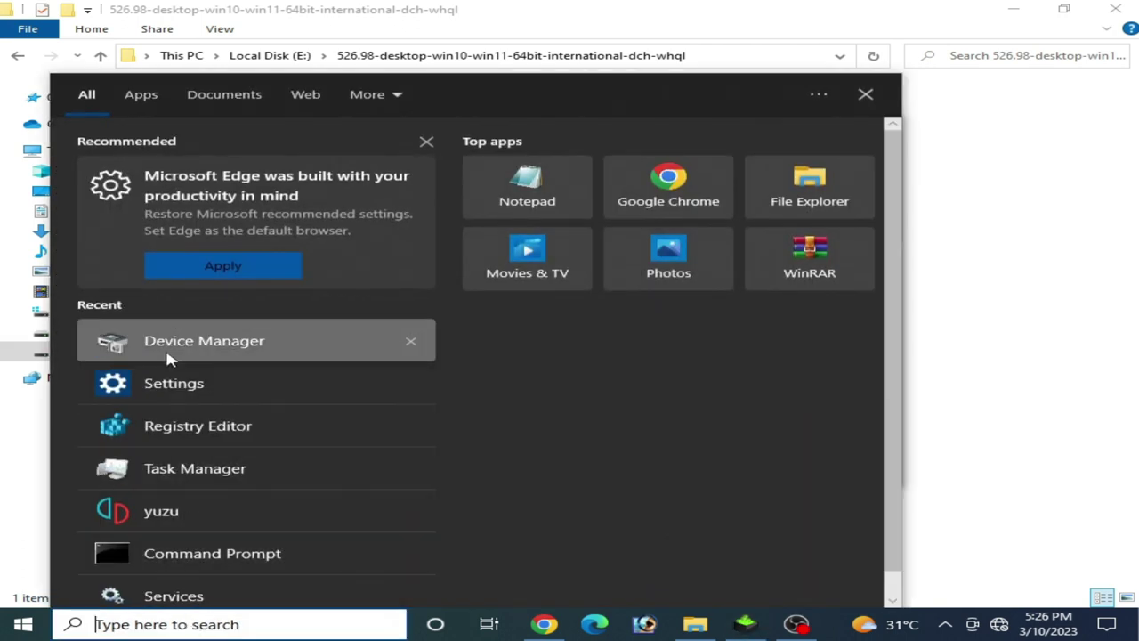
left_click(169, 353)
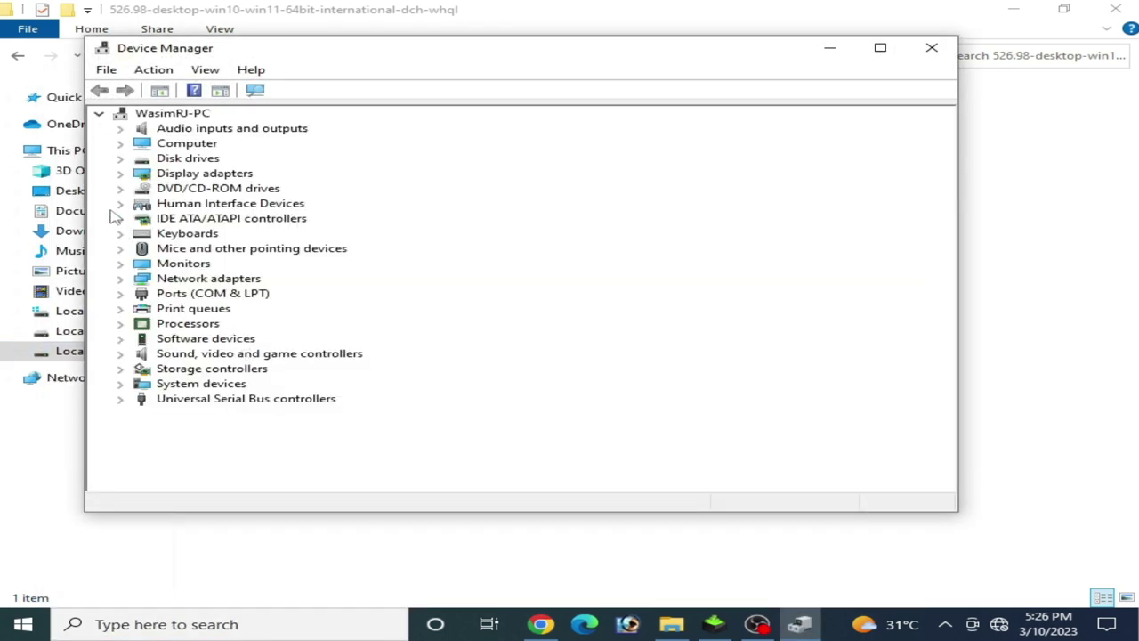
left_click(121, 174)
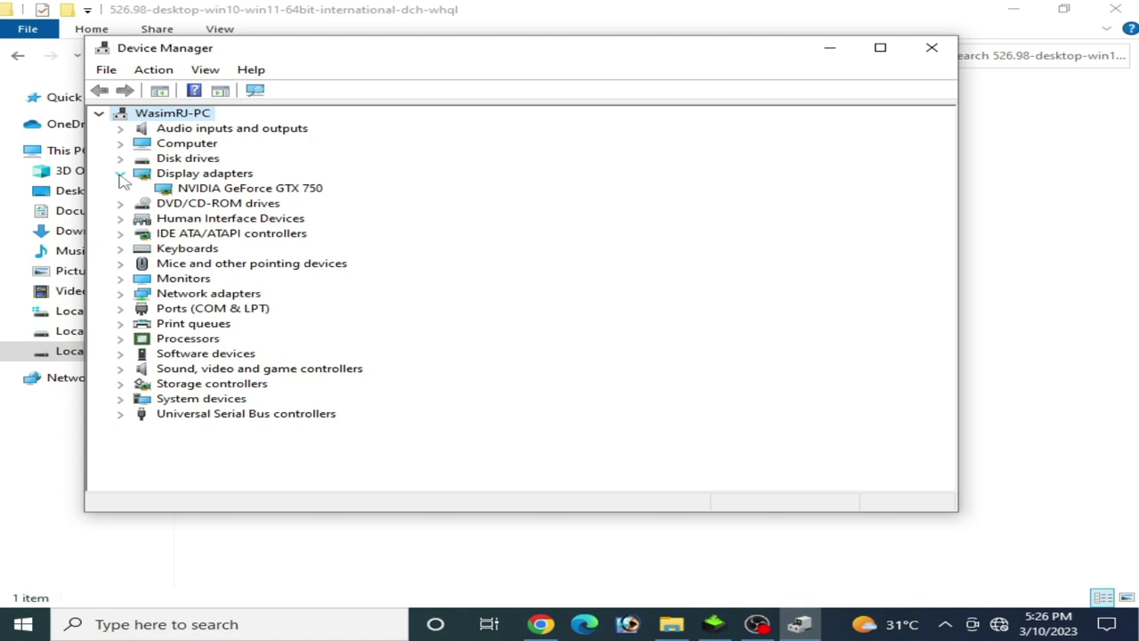
right_click(228, 189)
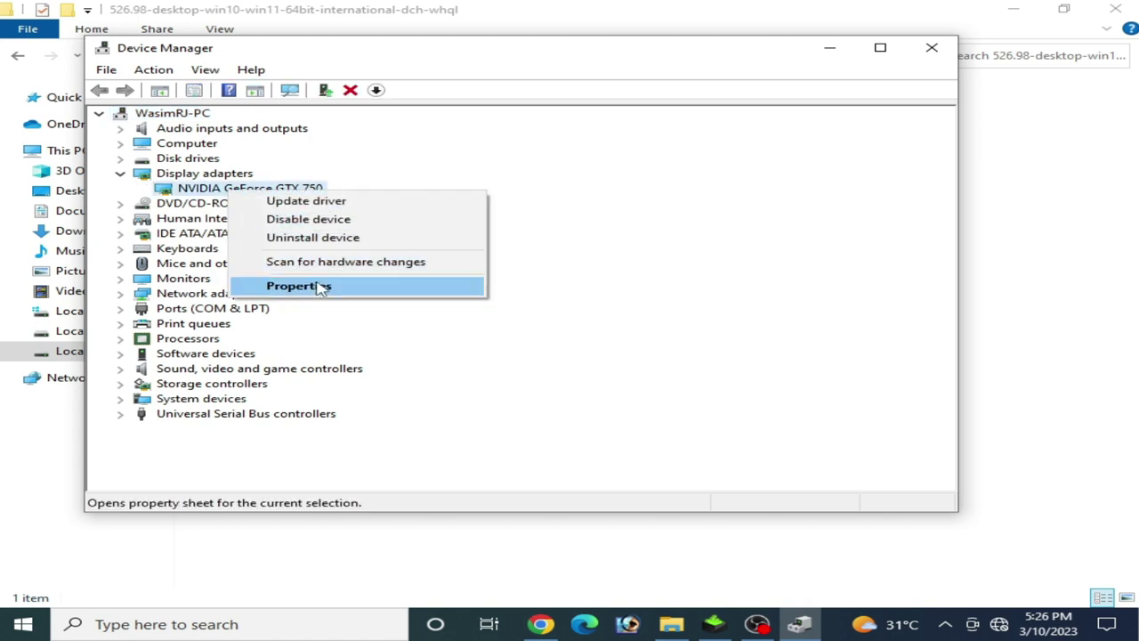
left_click(314, 285)
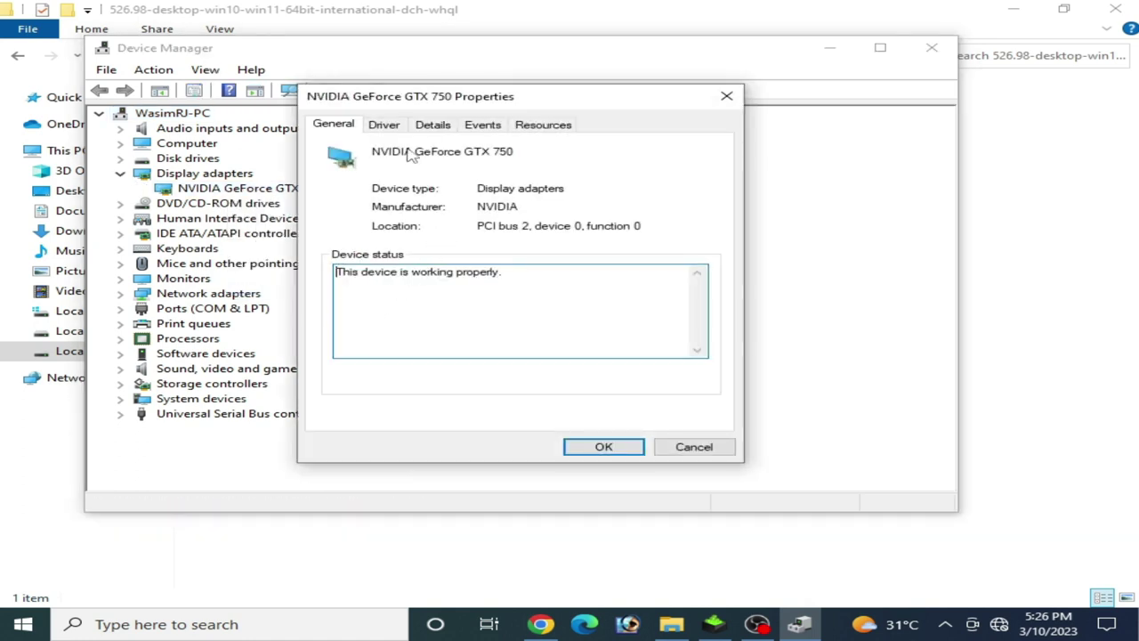
left_click(400, 129)
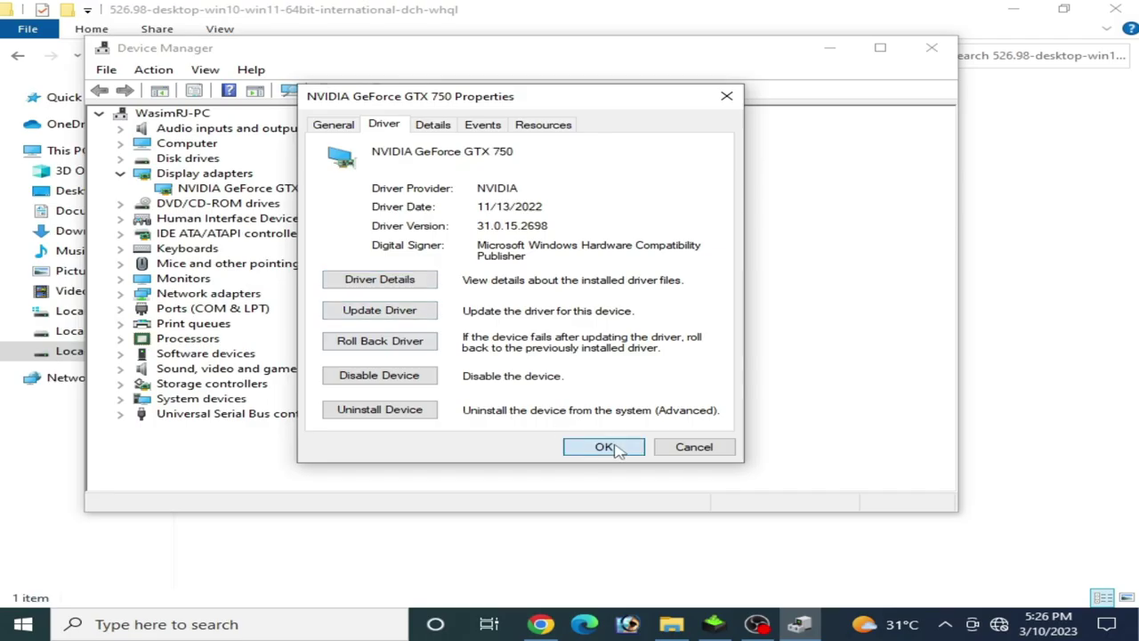
left_click(643, 609)
List the GTX 750's available drivers, comparing the 11/13/2022 and 1/15/2023 versions, ending on 1/15/2023.
right_click(190, 188)
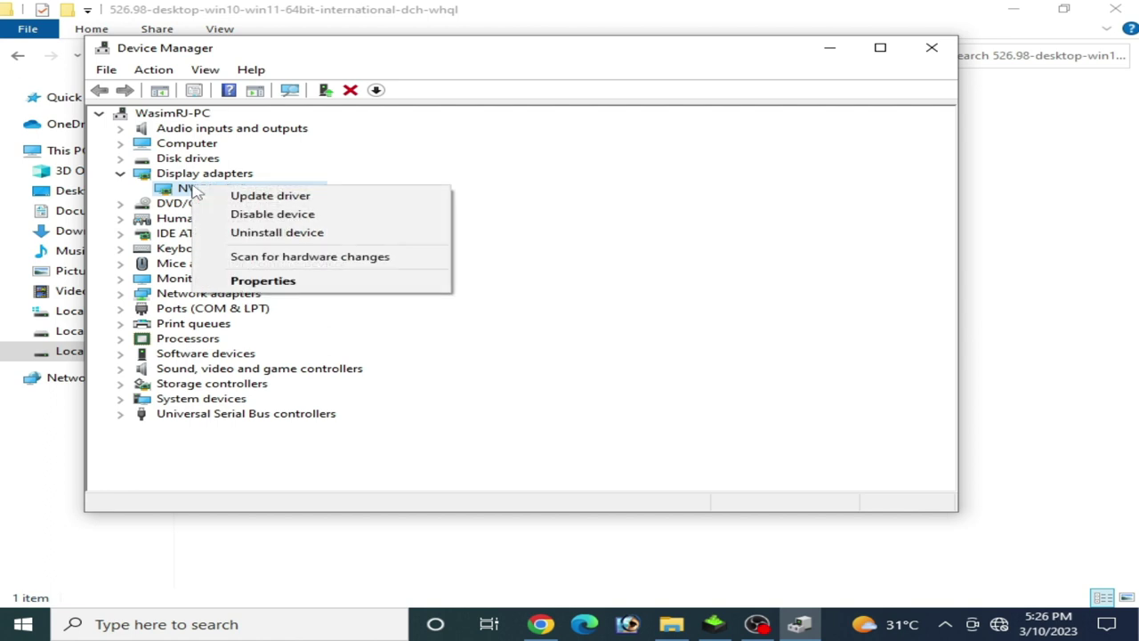
left_click(255, 197)
left_click(272, 324)
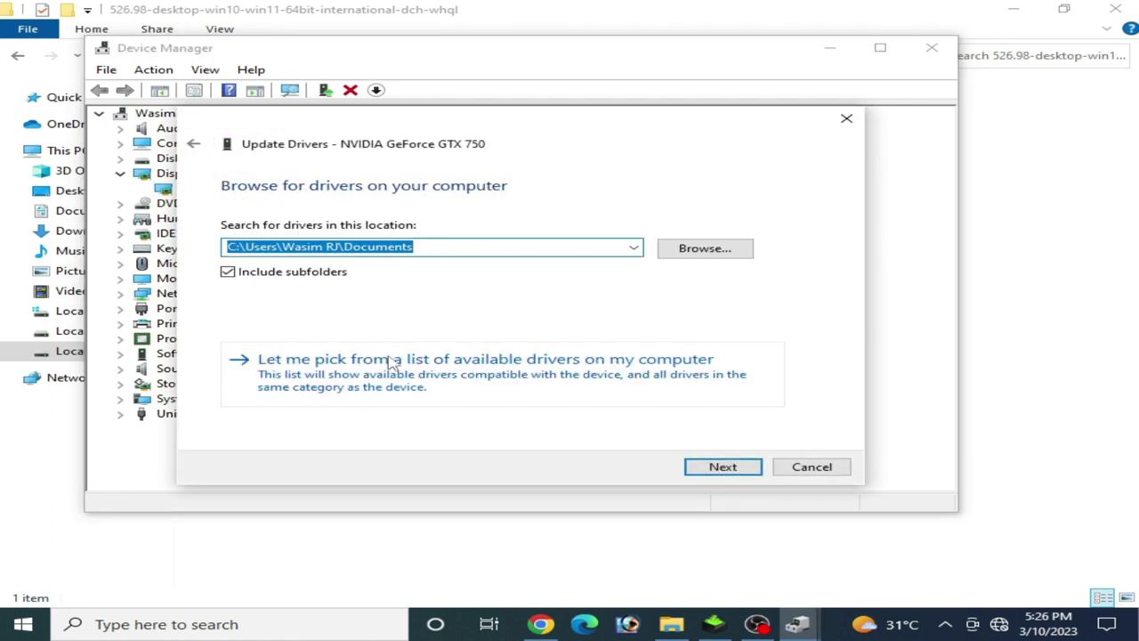
left_click(393, 362)
left_click(373, 339)
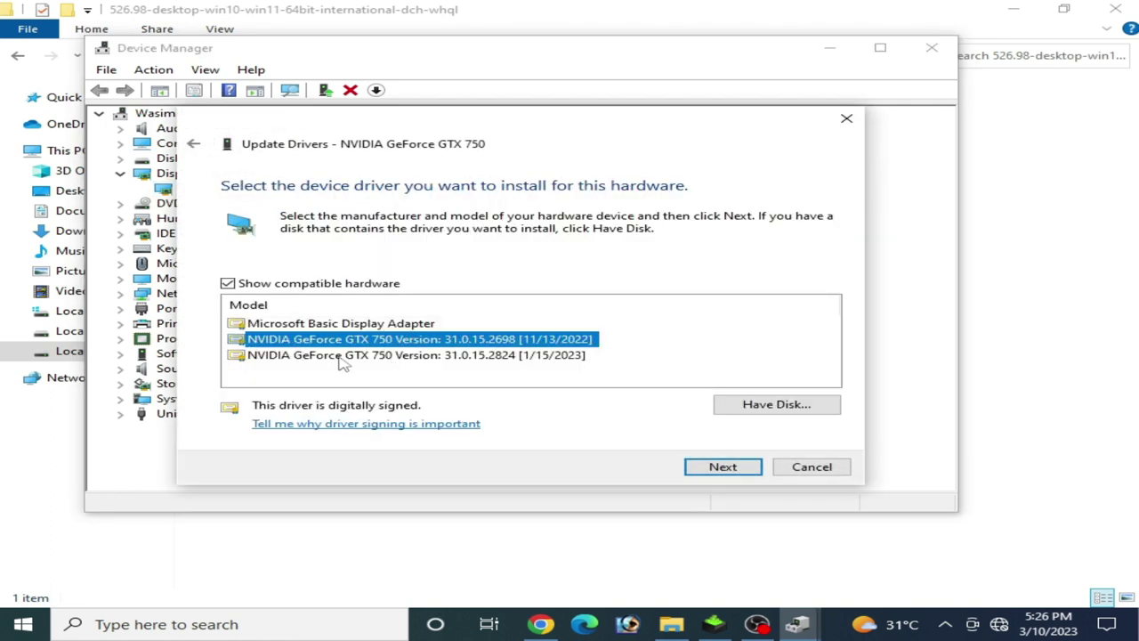
left_click(374, 355)
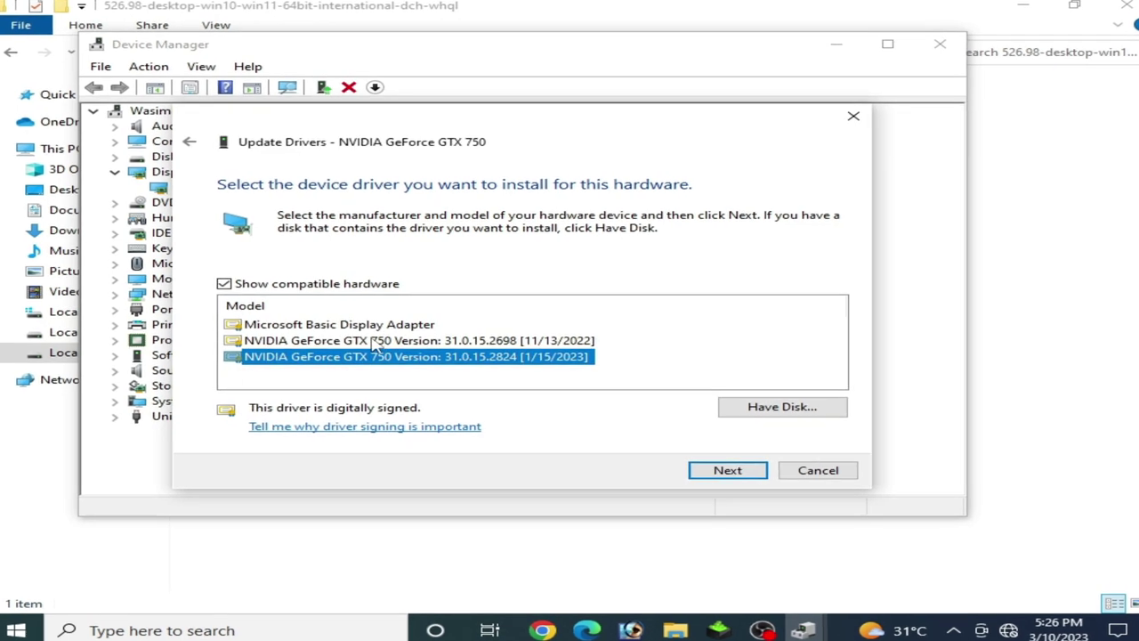
left_click(373, 341)
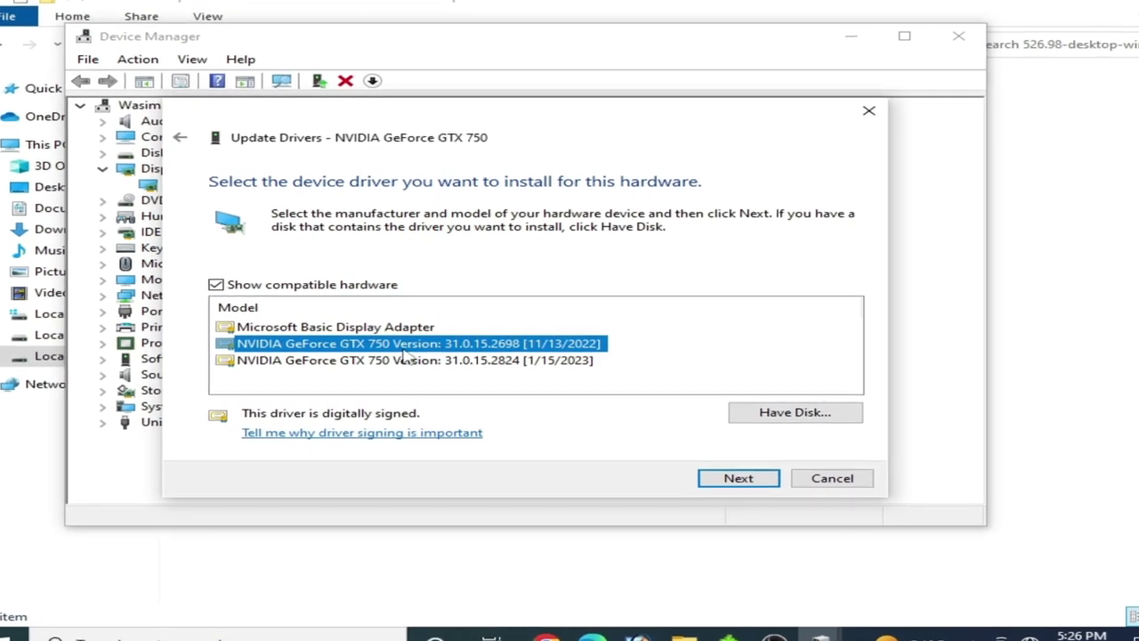
left_click(503, 364)
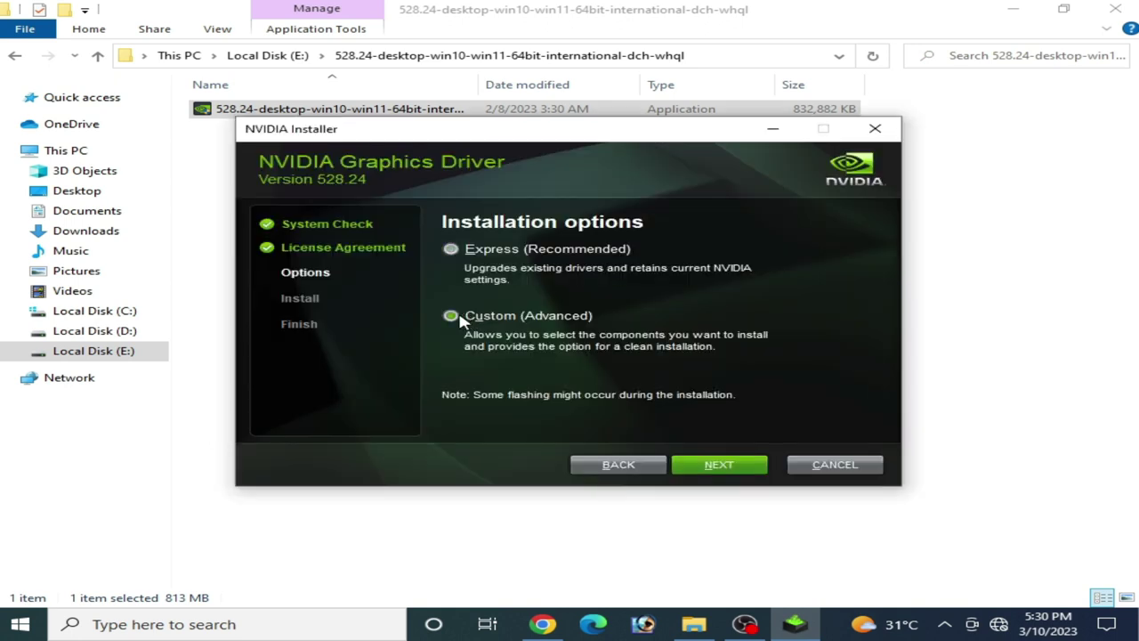
Run a Custom (Advanced) clean installation of NVIDIA driver 528.24 to completion.
left_click(720, 468)
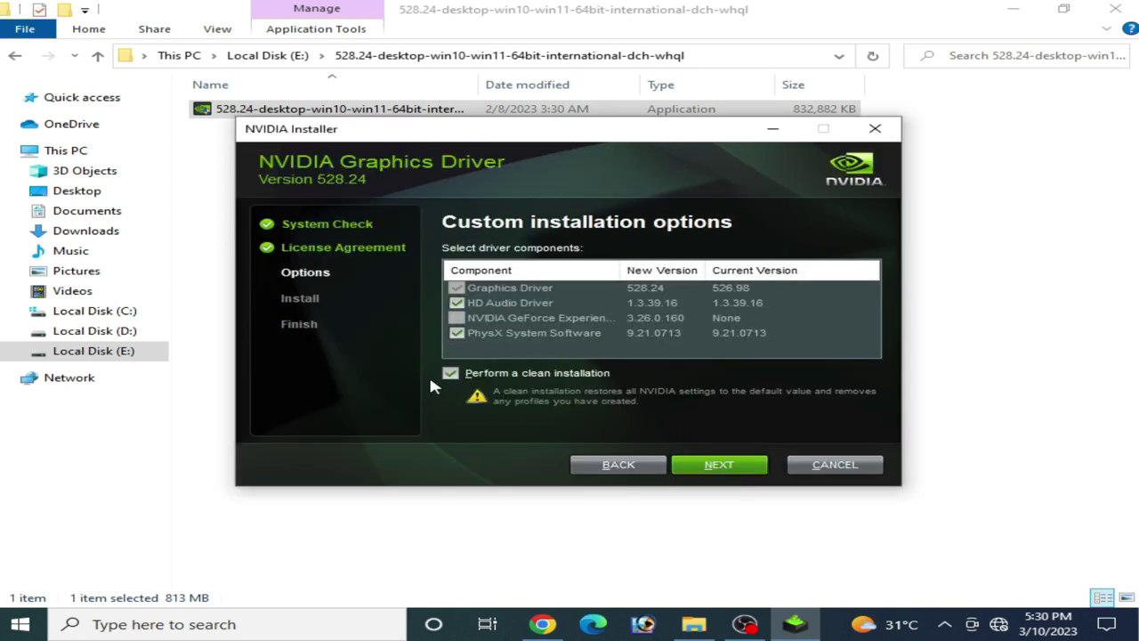
left_click(719, 467)
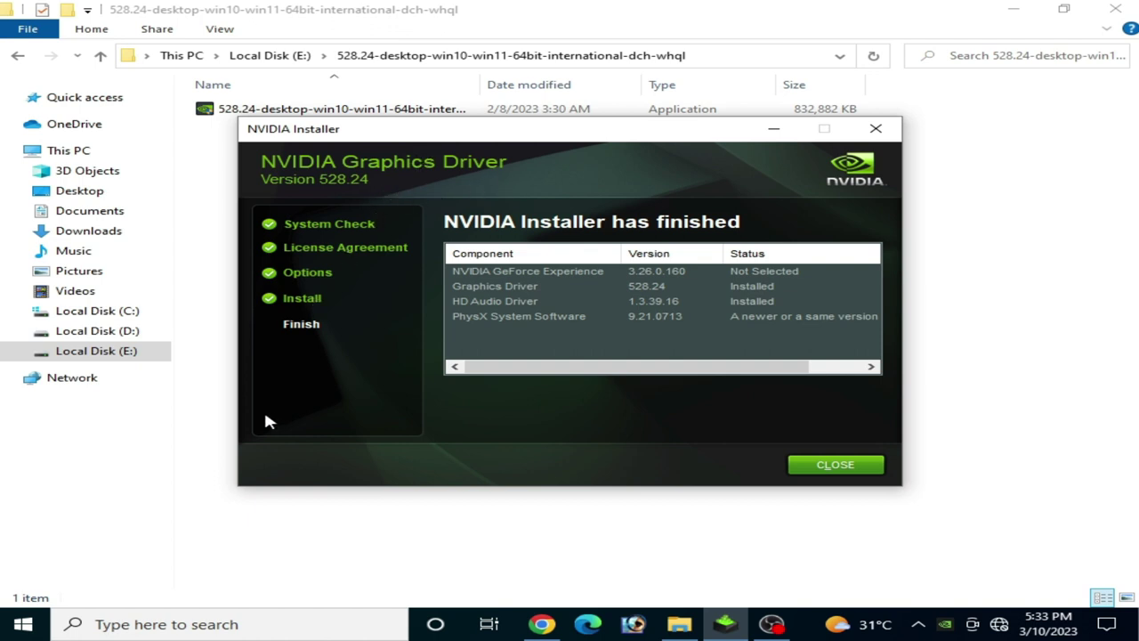
Open Device Manager again by searching 'de' from the taskbar.
left_click(178, 624)
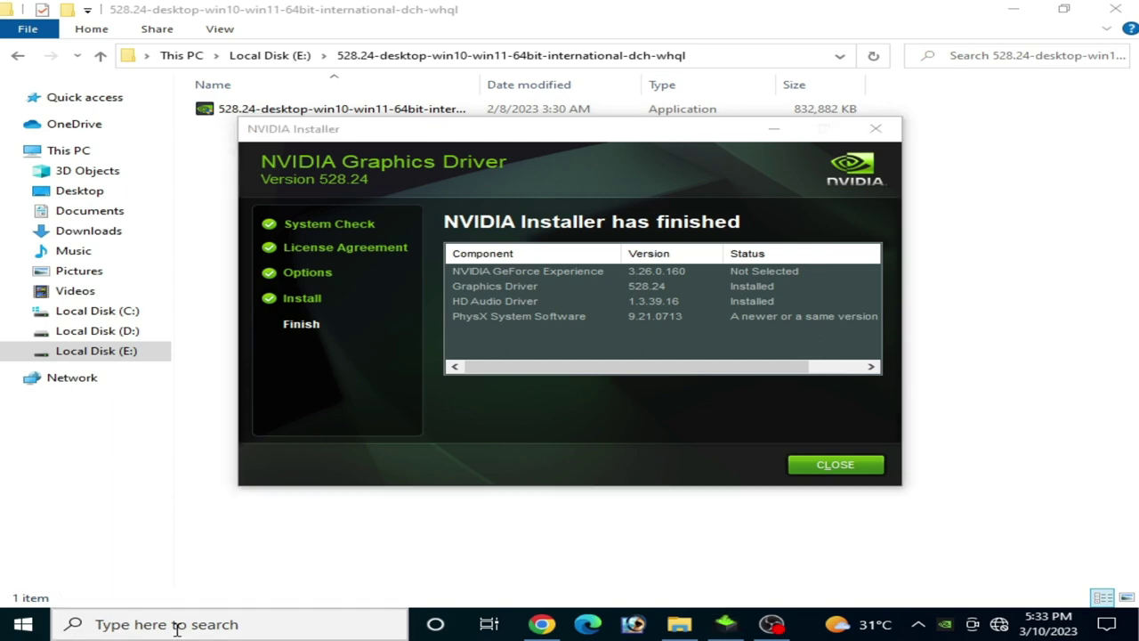
type("de")
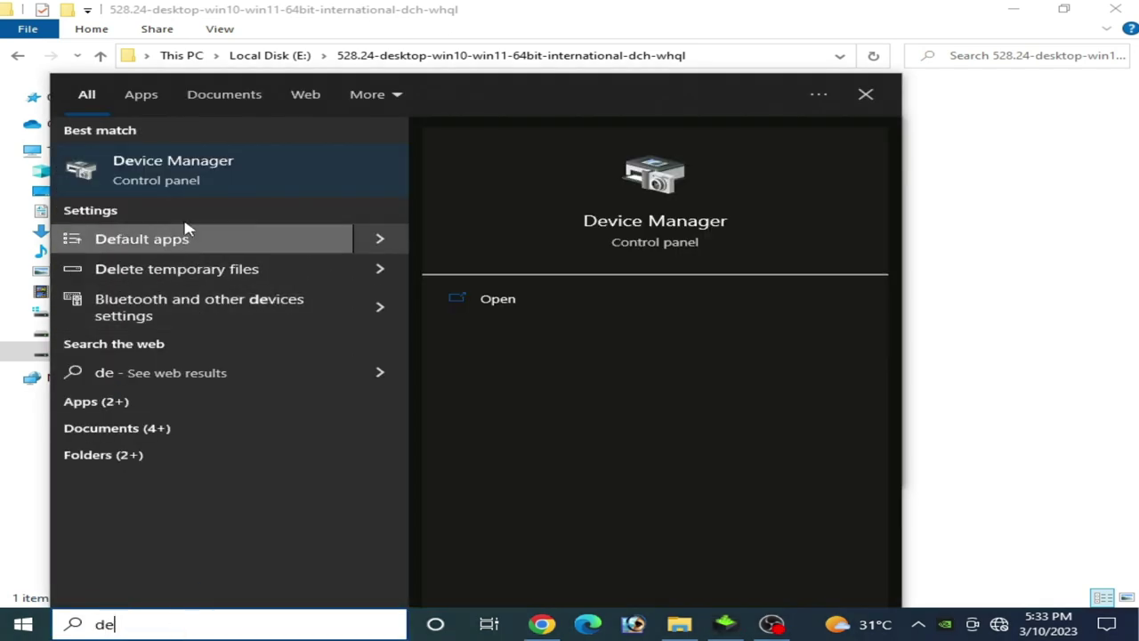
left_click(187, 177)
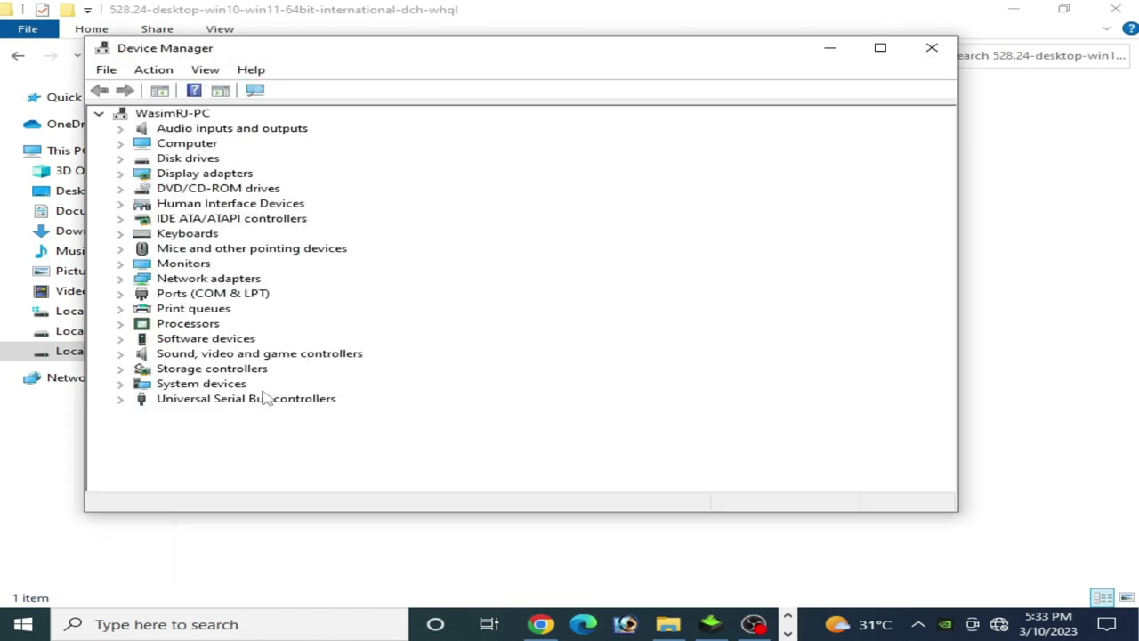
Browse the GTX 750's available drivers under Update driver, then cancel without installing.
left_click(121, 175)
left_click(202, 187)
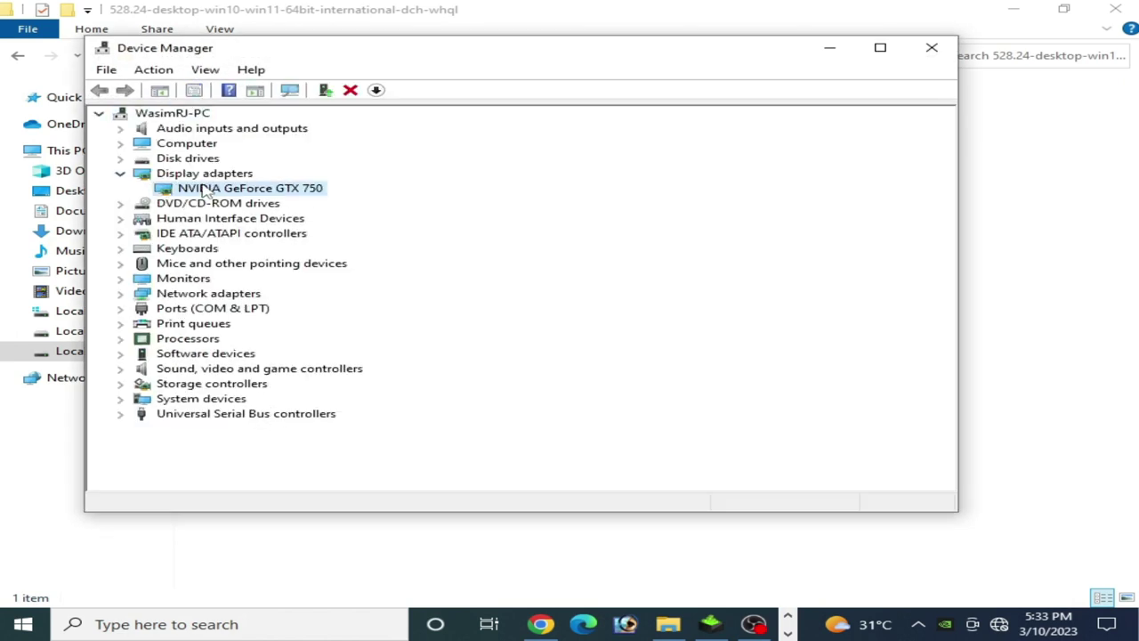
right_click(202, 187)
left_click(281, 195)
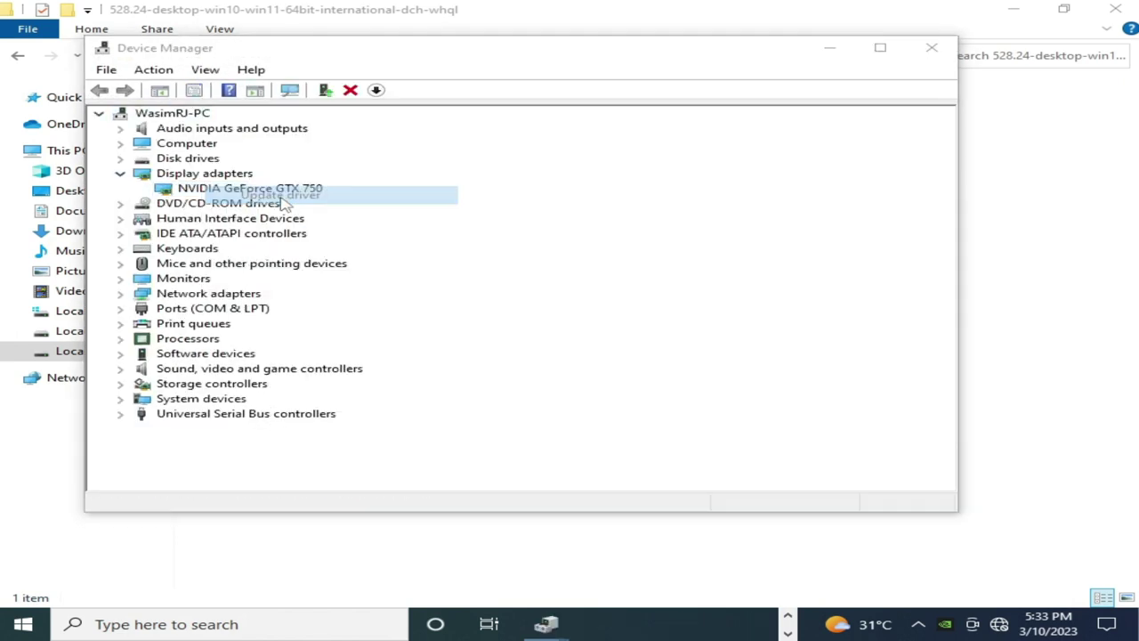
left_click(357, 325)
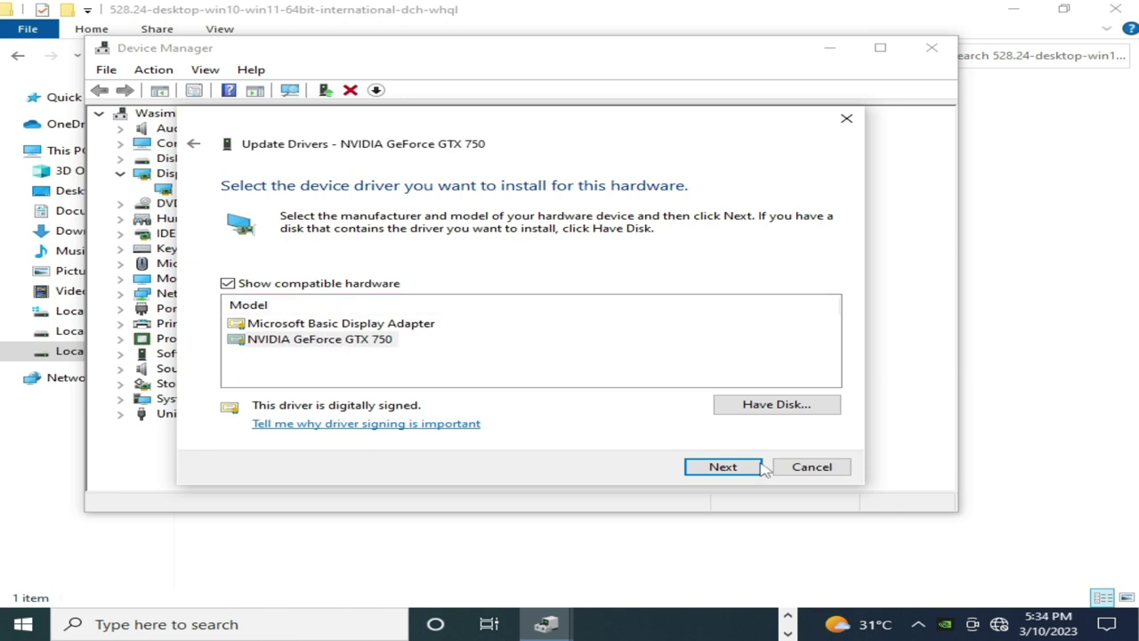
left_click(810, 470)
Show the GTX 750's Driver tab, confirming NVIDIA driver 31.0.15.2824 dated 1/15/2023.
right_click(242, 194)
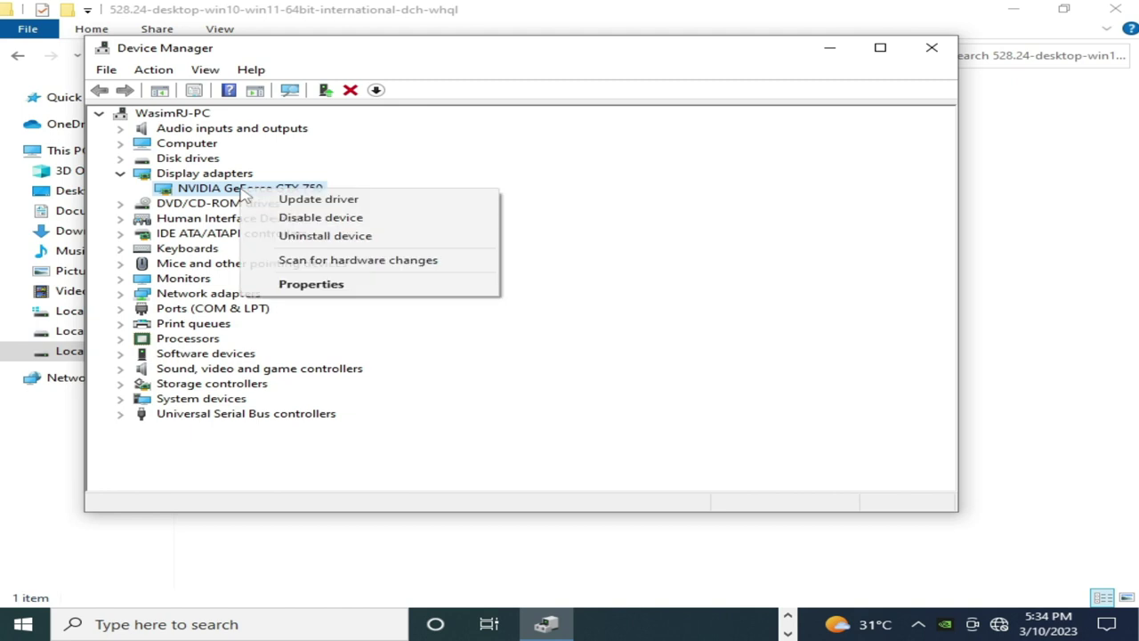
left_click(314, 283)
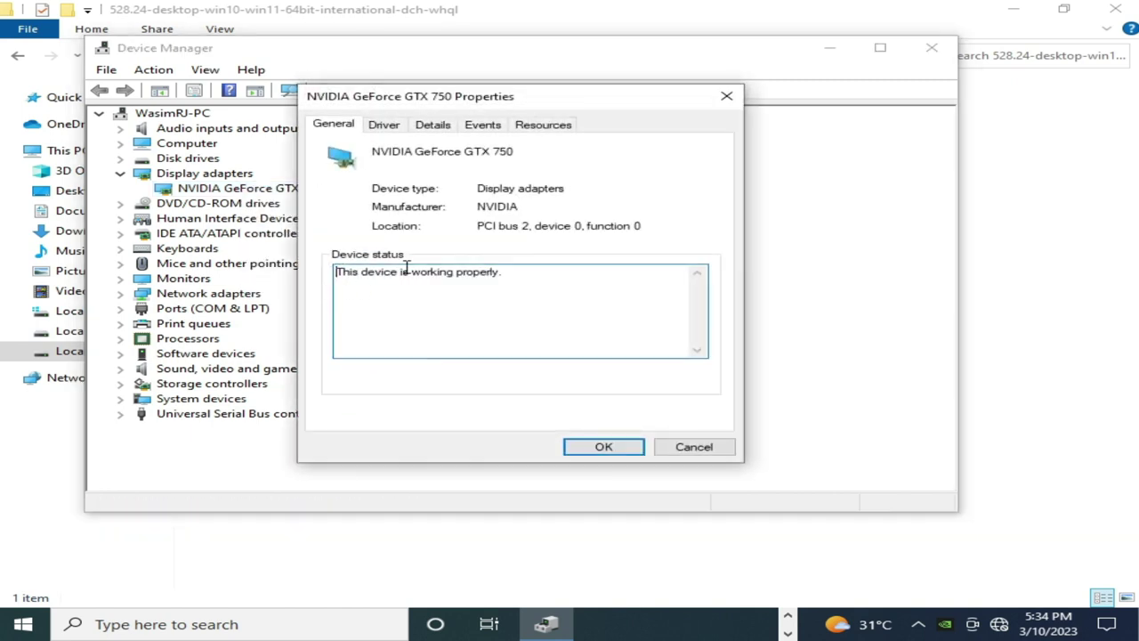
left_click(390, 126)
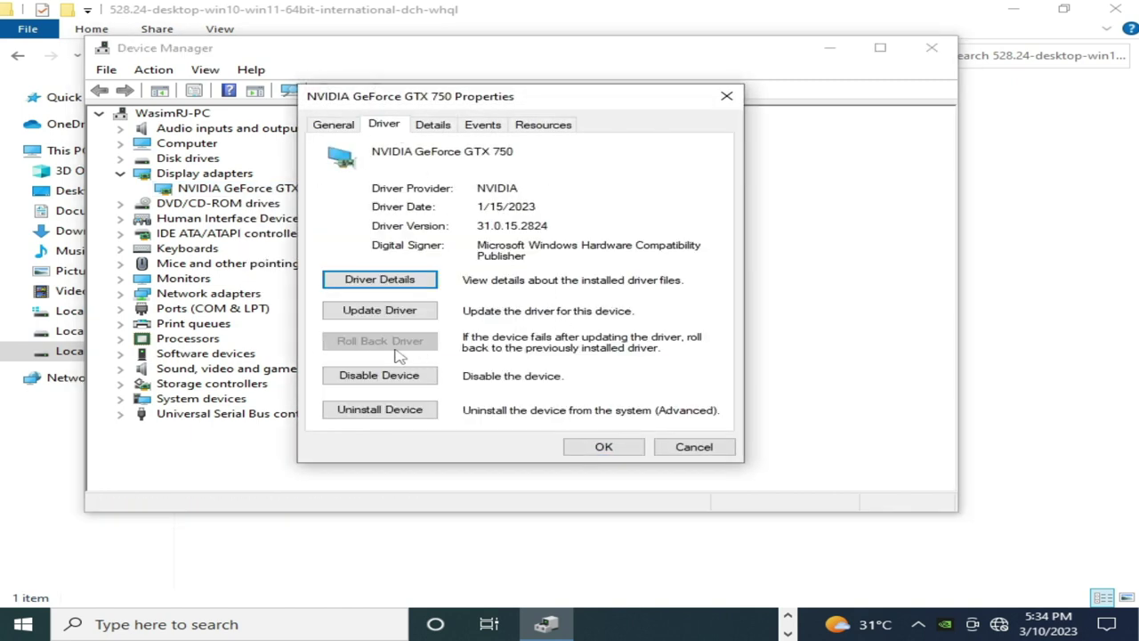